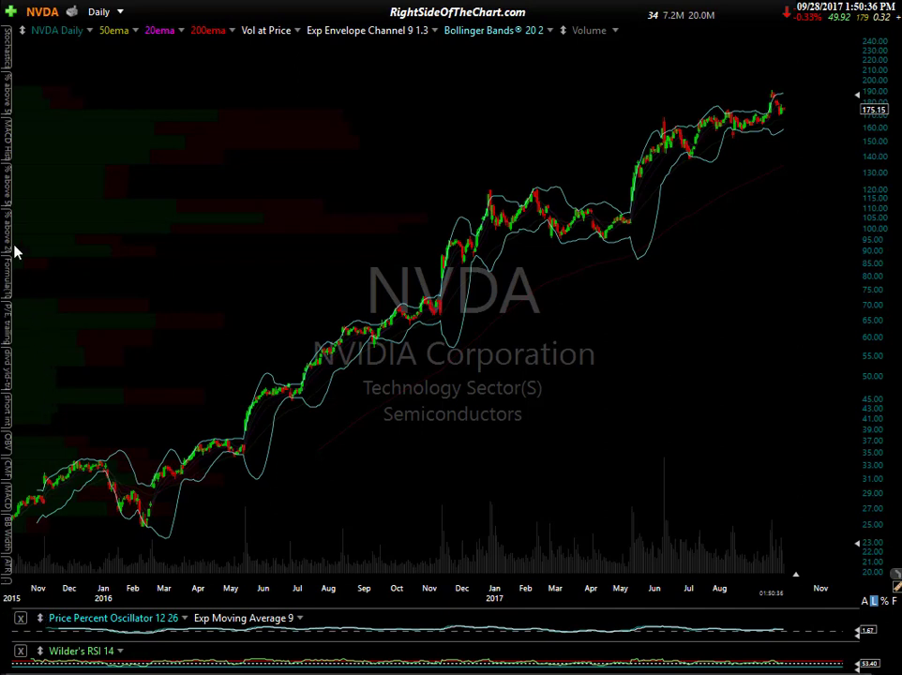
Show the % above 50ema pane beneath the NVDA price chart and begin relocating it.
{"action": "left_click", "coordinate": [8, 192]}
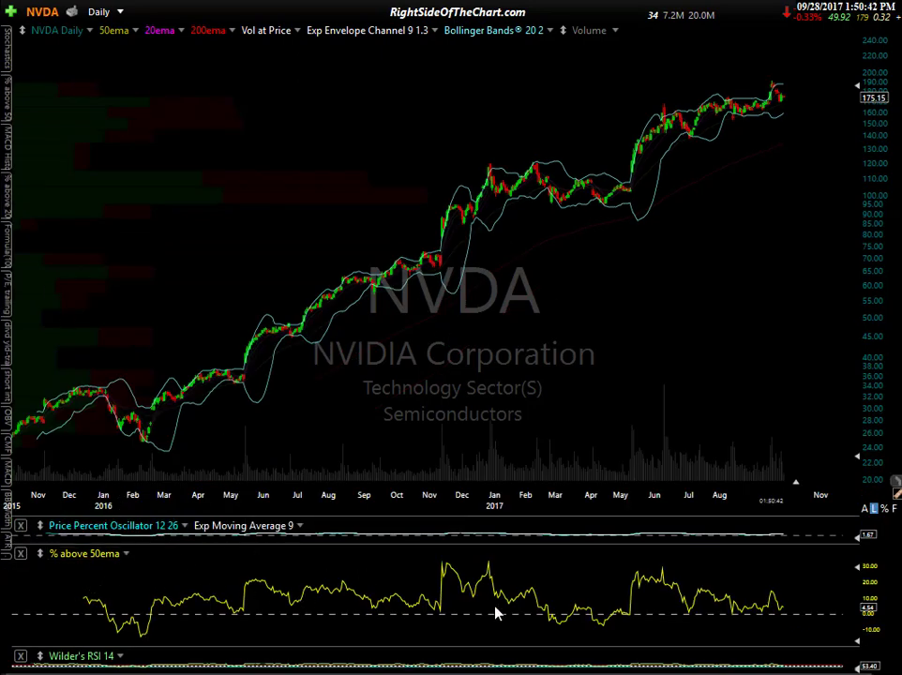
{"action": "left_click", "coordinate": [41, 555]}
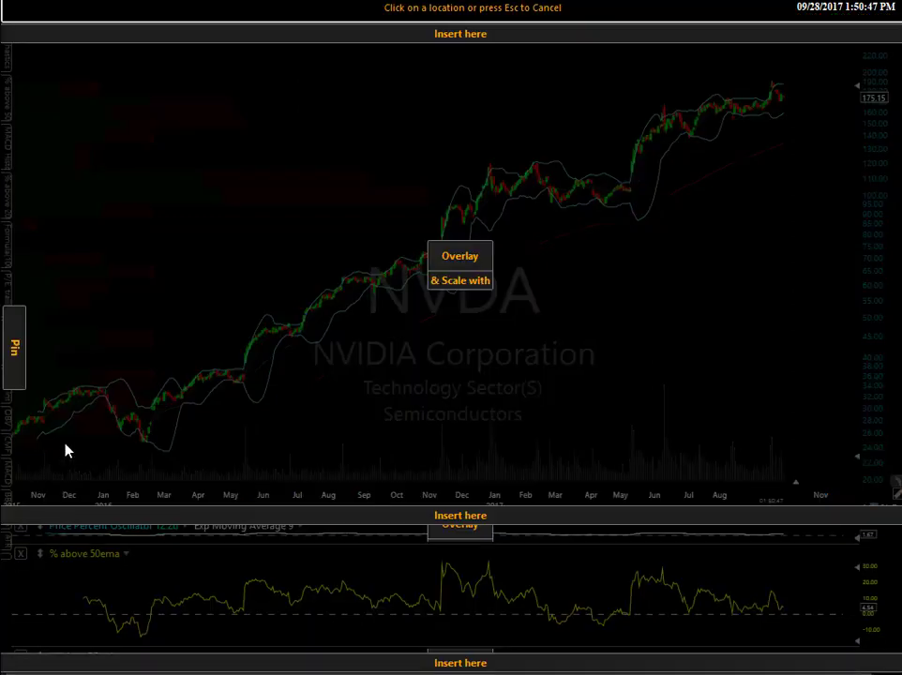
Pin the % above 50ema pane back into the left sidebar strip.
{"action": "left_click", "coordinate": [14, 345]}
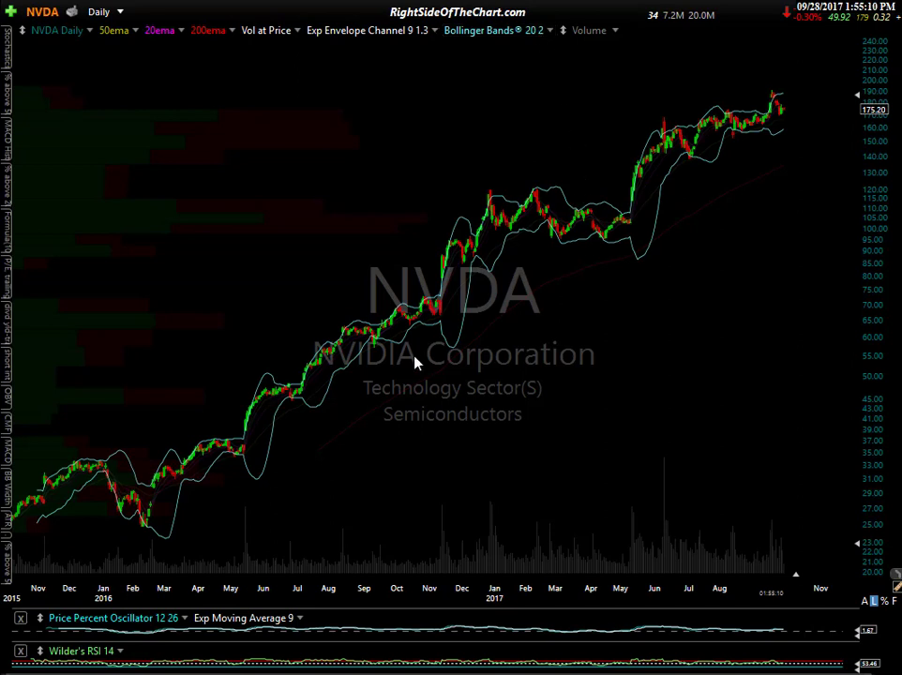
Zoom the NVDA chart's time axis with the mouse wheel.
{"action": "scroll", "coordinate": [403, 435], "scroll_direction": "up", "scroll_amount": 2}
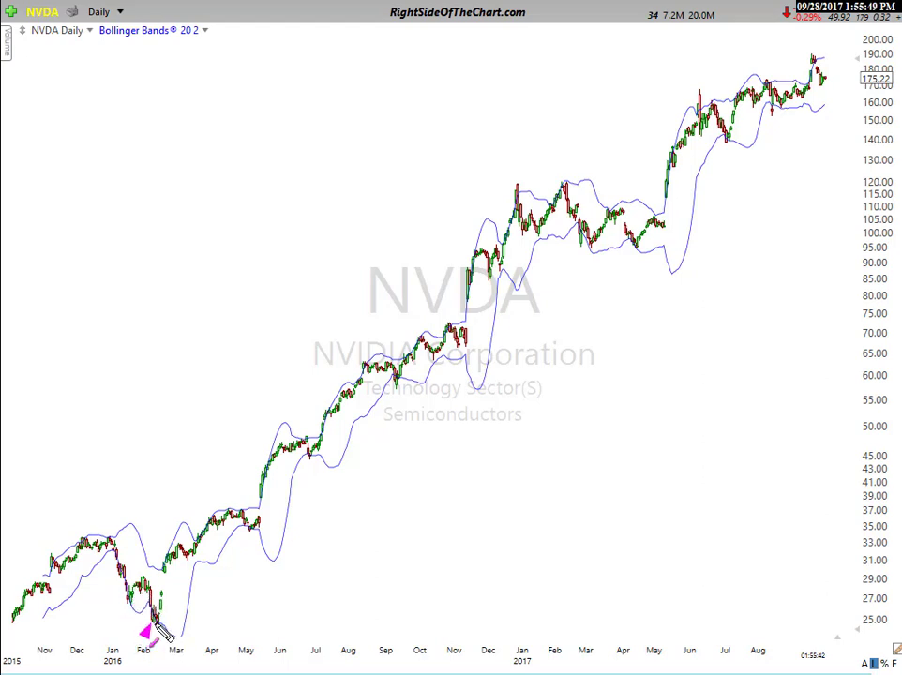
{"action": "left_click_drag", "start_coordinate": [181, 641], "coordinate": [178, 634]}
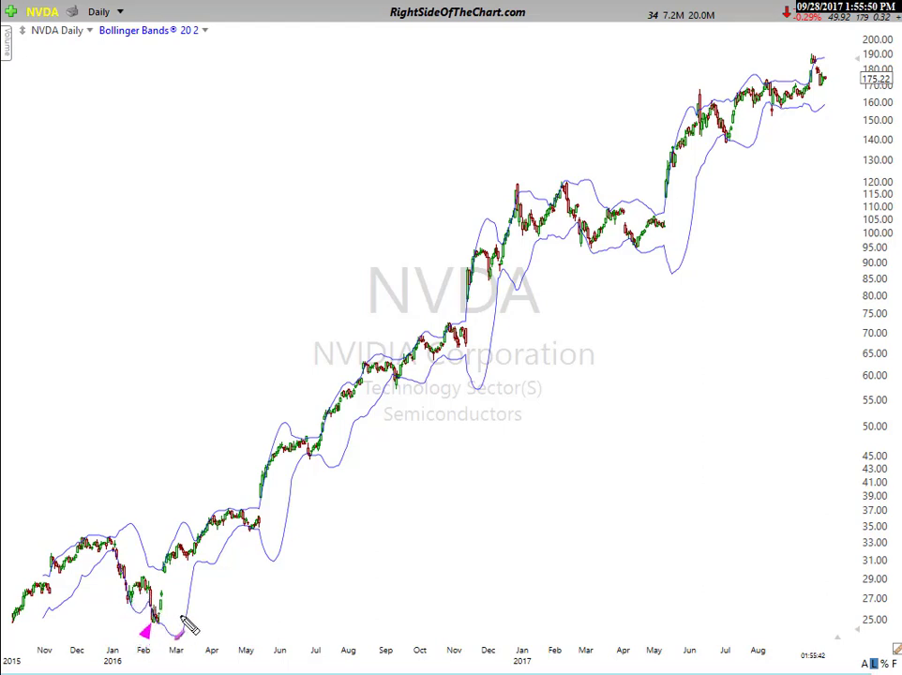
{"action": "left_click", "coordinate": [42, 548]}
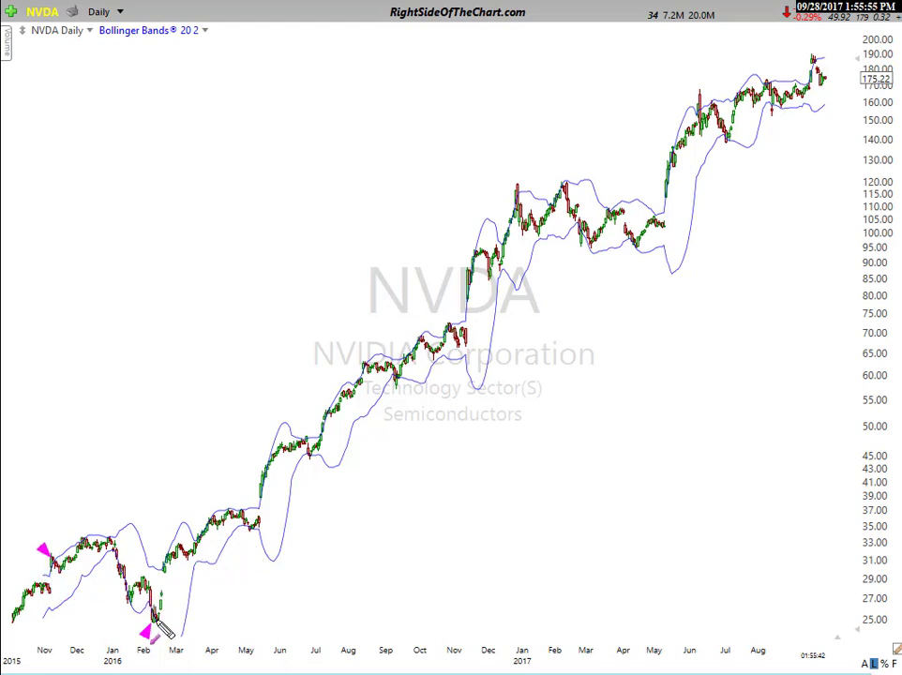
{"action": "mouse_move", "coordinate": [155, 616]}
{"action": "left_mouse_down"}
{"action": "mouse_move", "coordinate": [179, 566]}
{"action": "mouse_move", "coordinate": [235, 514]}
{"action": "left_mouse_up"}
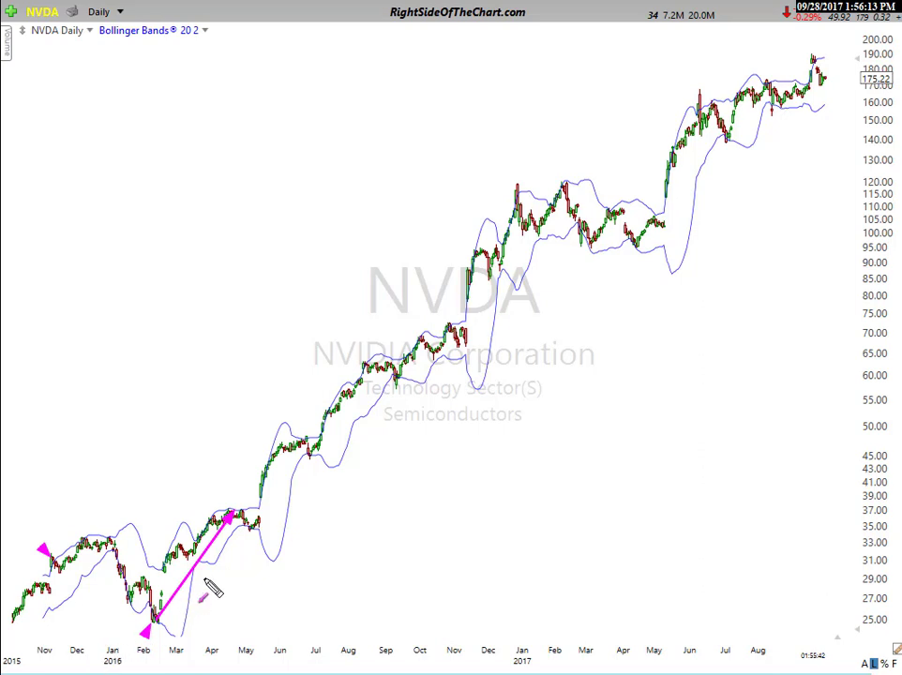
{"action": "left_click", "coordinate": [305, 465]}
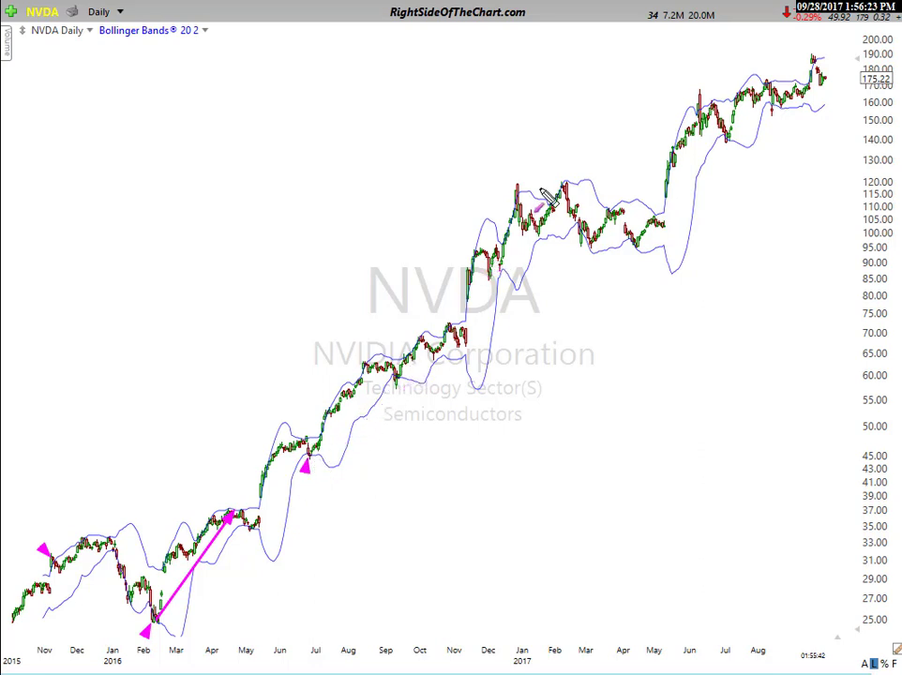
{"action": "left_click", "coordinate": [511, 195]}
{"action": "left_click_drag", "start_coordinate": [516, 202], "coordinate": [590, 259]}
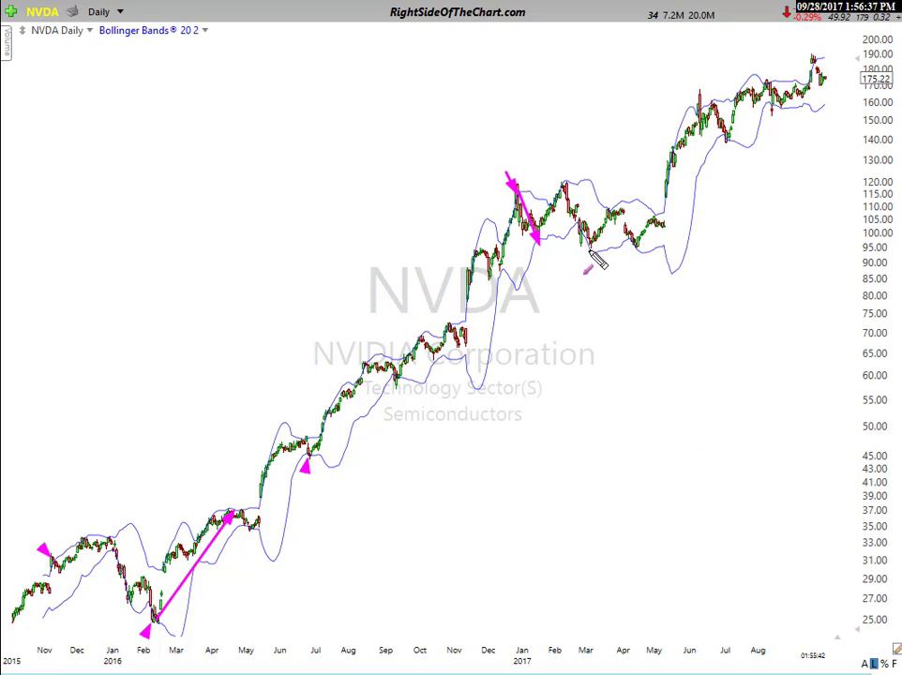
{"action": "left_click_drag", "start_coordinate": [590, 249], "coordinate": [610, 213]}
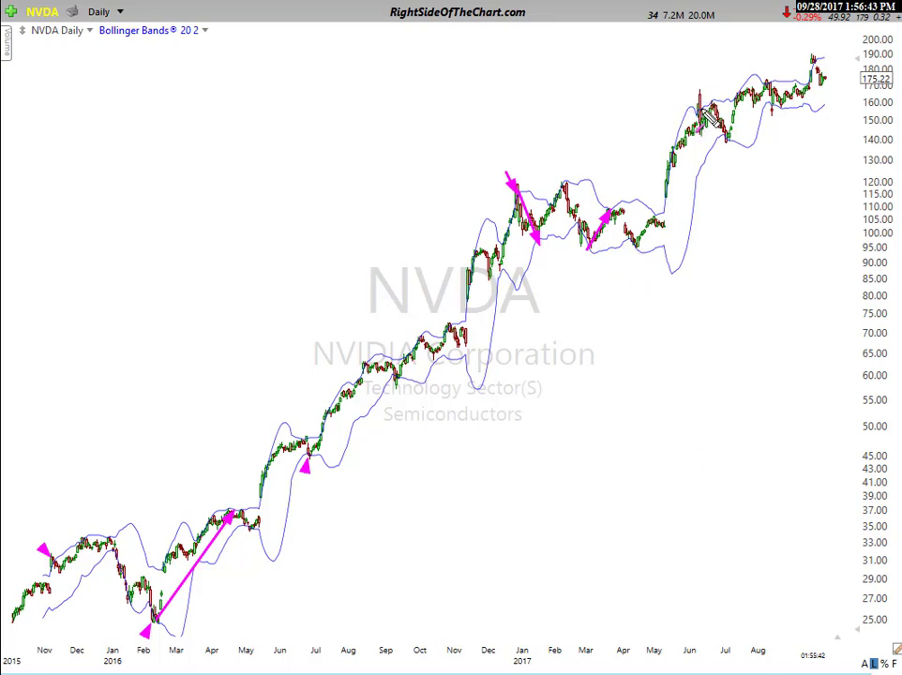
{"action": "left_click_drag", "start_coordinate": [698, 91], "coordinate": [728, 141]}
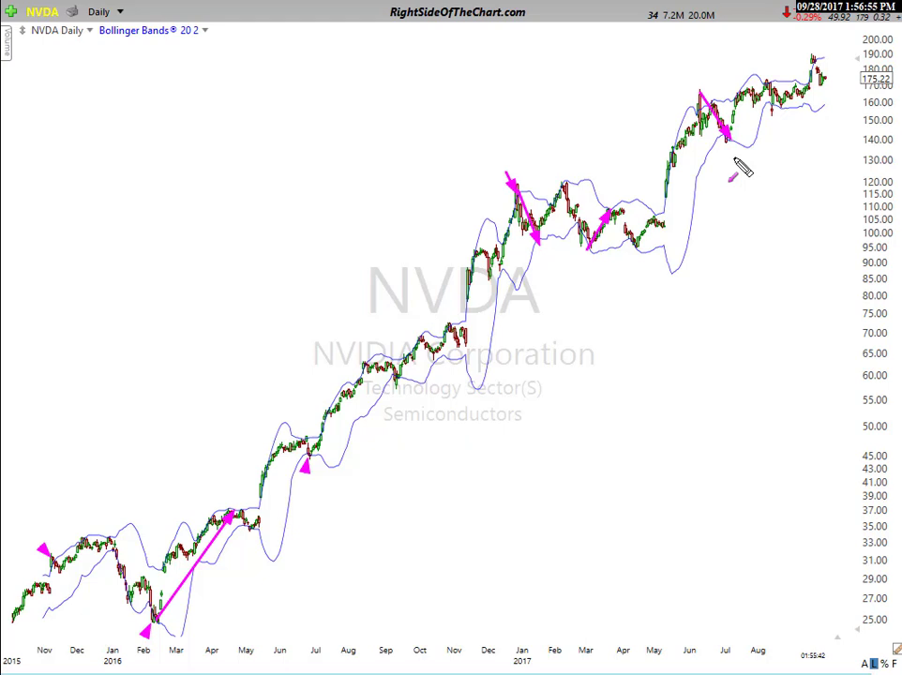
{"action": "key", "text": "Escape"}
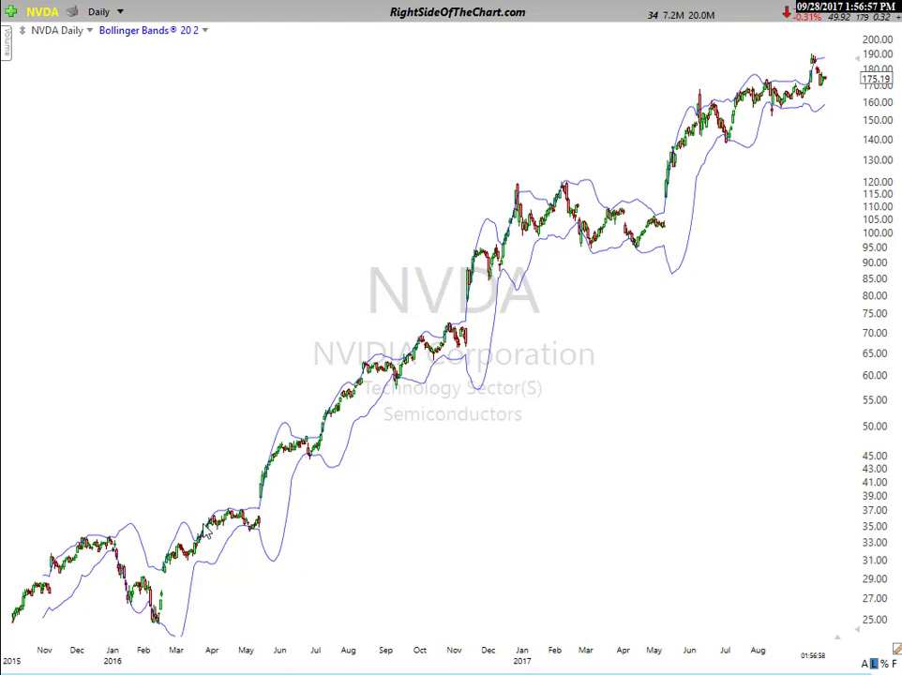
{"action": "scroll", "coordinate": [471, 308], "scroll_direction": "up", "scroll_amount": 1}
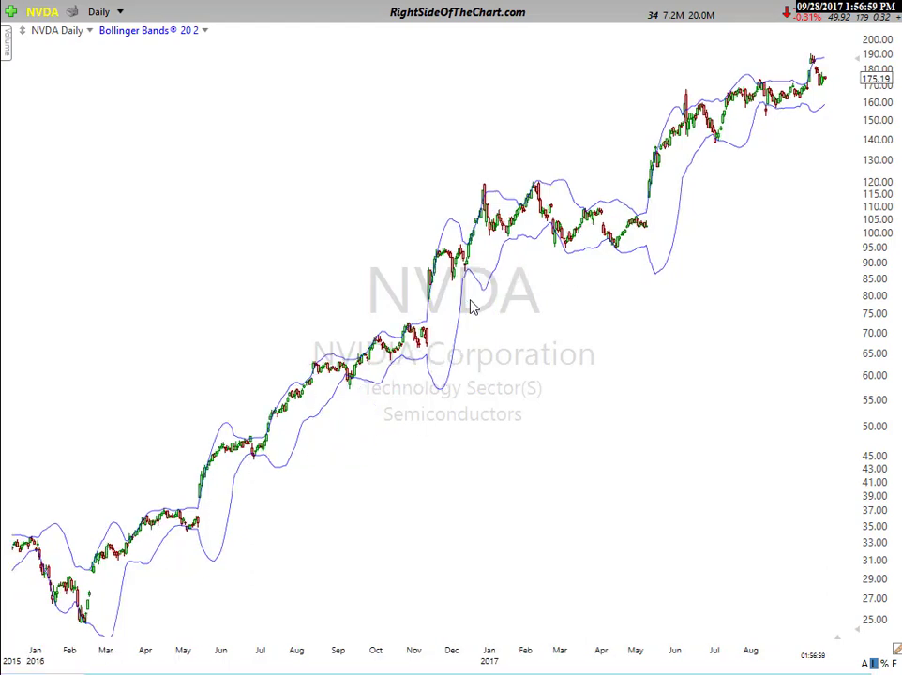
{"action": "scroll", "coordinate": [472, 307], "scroll_direction": "up", "scroll_amount": 1}
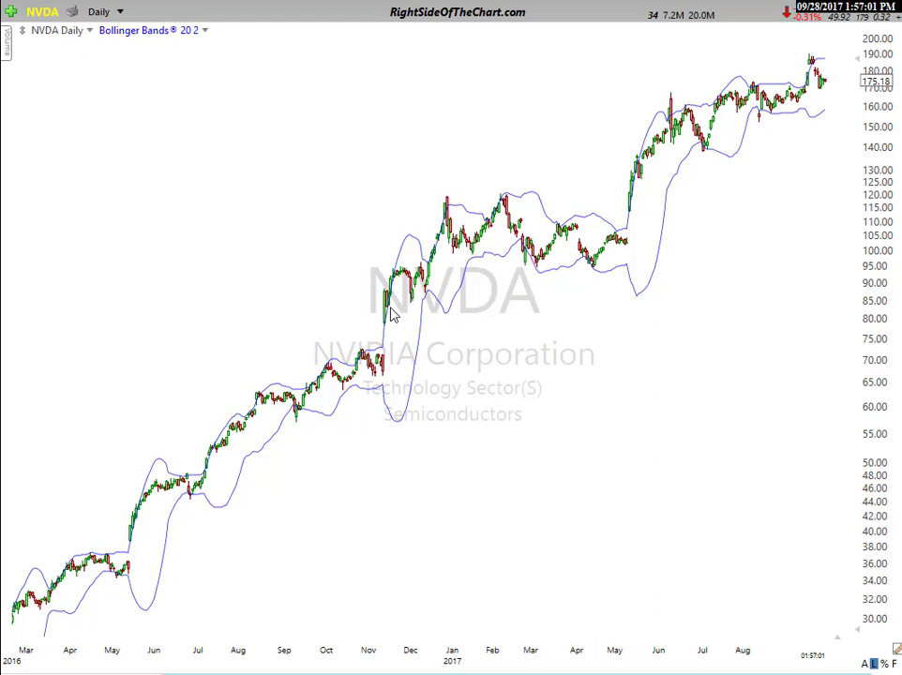
{"action": "scroll", "coordinate": [376, 412], "scroll_direction": "down", "scroll_amount": 1}
{"action": "scroll", "coordinate": [376, 412], "scroll_direction": "down", "scroll_amount": 1}
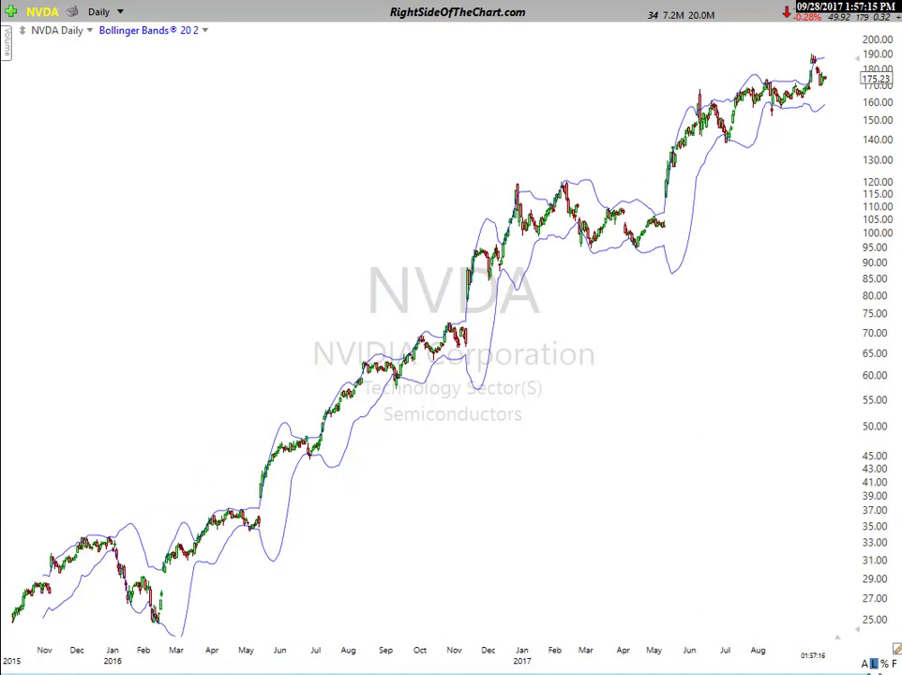
{"action": "scroll", "coordinate": [155, 511], "scroll_direction": "up", "scroll_amount": 5}
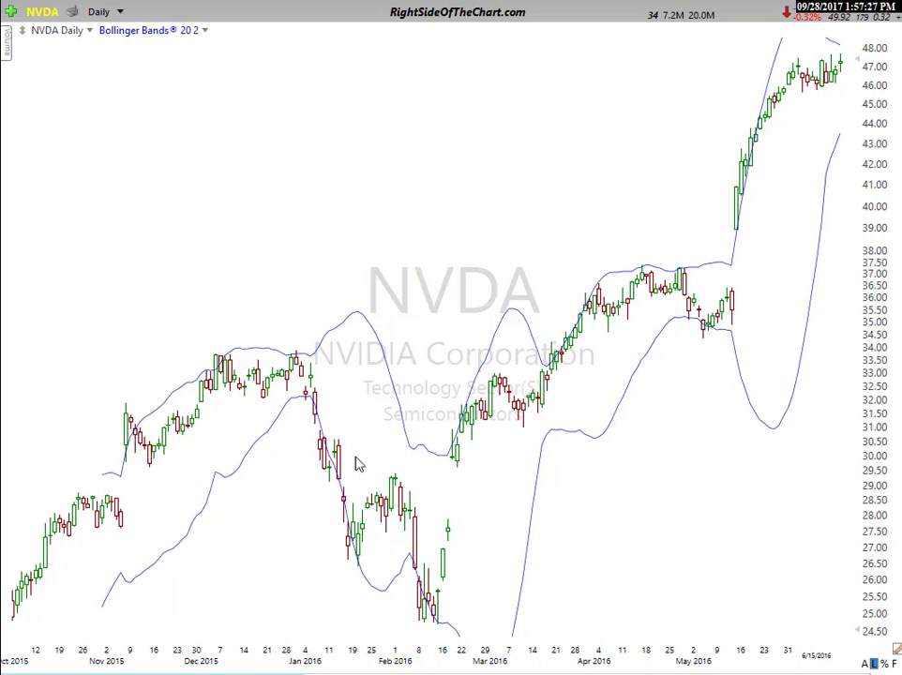
{"action": "left_click_drag", "start_coordinate": [308, 661], "coordinate": [609, 475]}
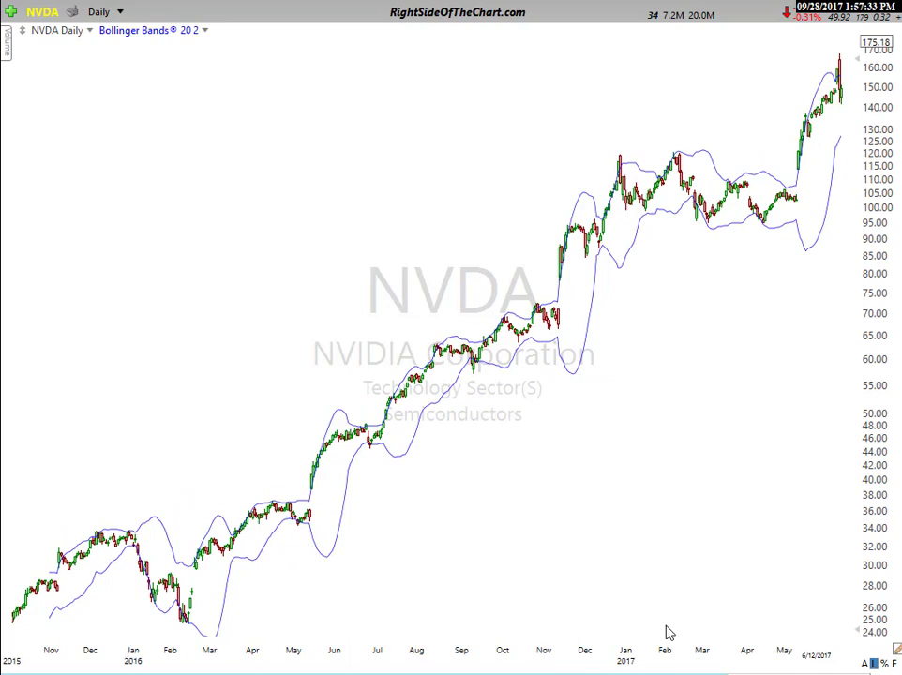
{"action": "scroll", "coordinate": [447, 519], "scroll_direction": "down", "scroll_amount": 4}
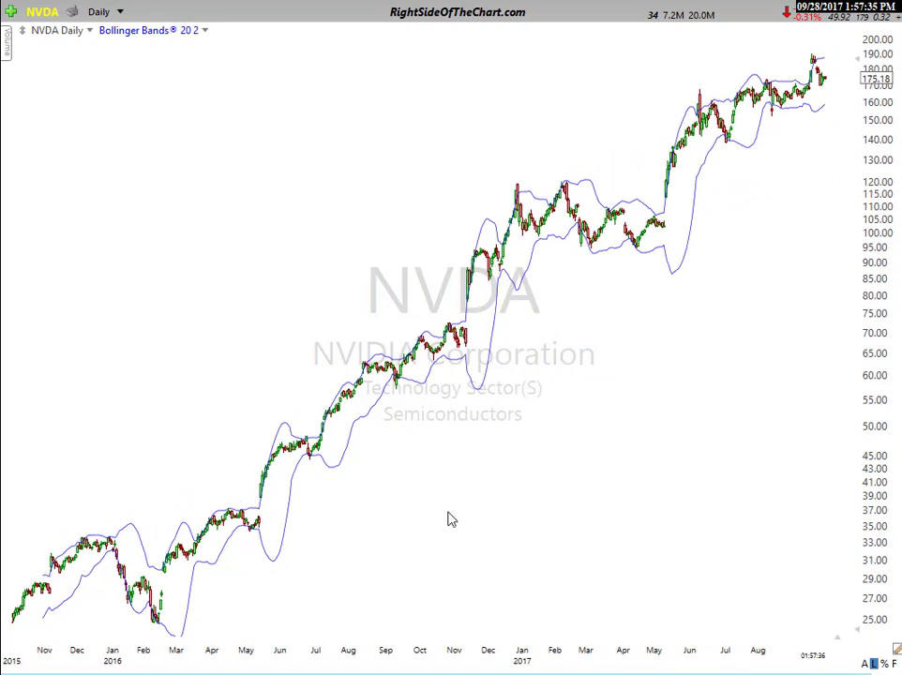
{"action": "scroll", "coordinate": [450, 499], "scroll_direction": "down", "scroll_amount": 1}
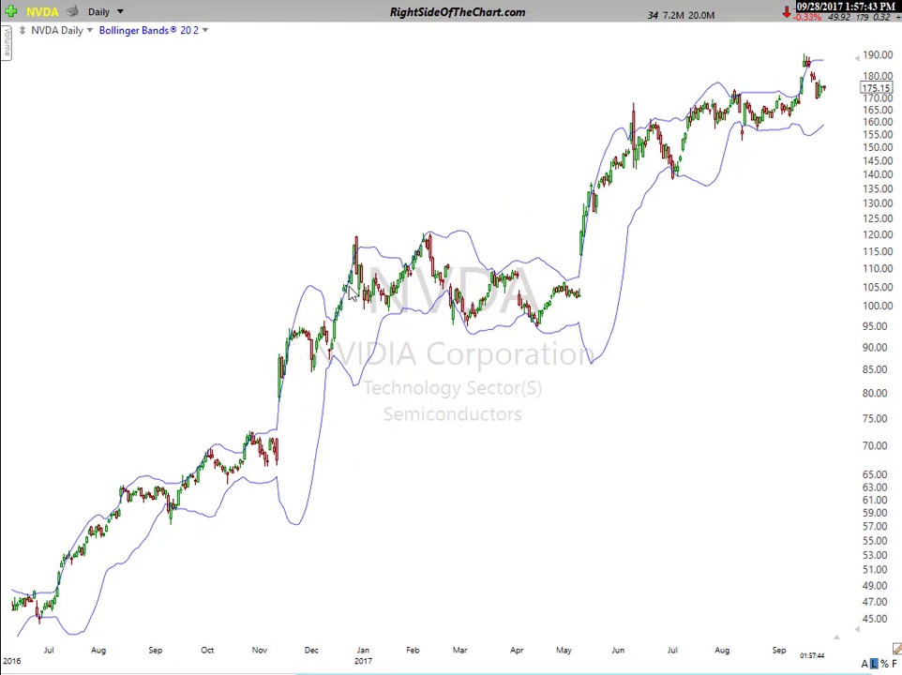
{"action": "scroll", "coordinate": [400, 396], "scroll_direction": "down", "scroll_amount": 2}
{"action": "scroll", "coordinate": [400, 396], "scroll_direction": "down", "scroll_amount": 1}
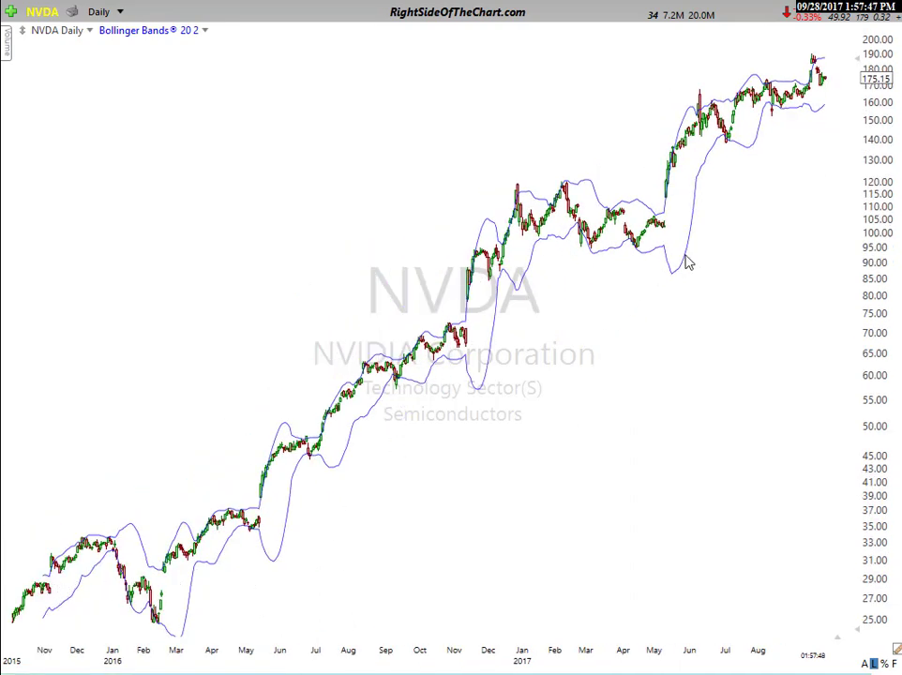
{"action": "scroll", "coordinate": [673, 191], "scroll_direction": "up", "scroll_amount": 1}
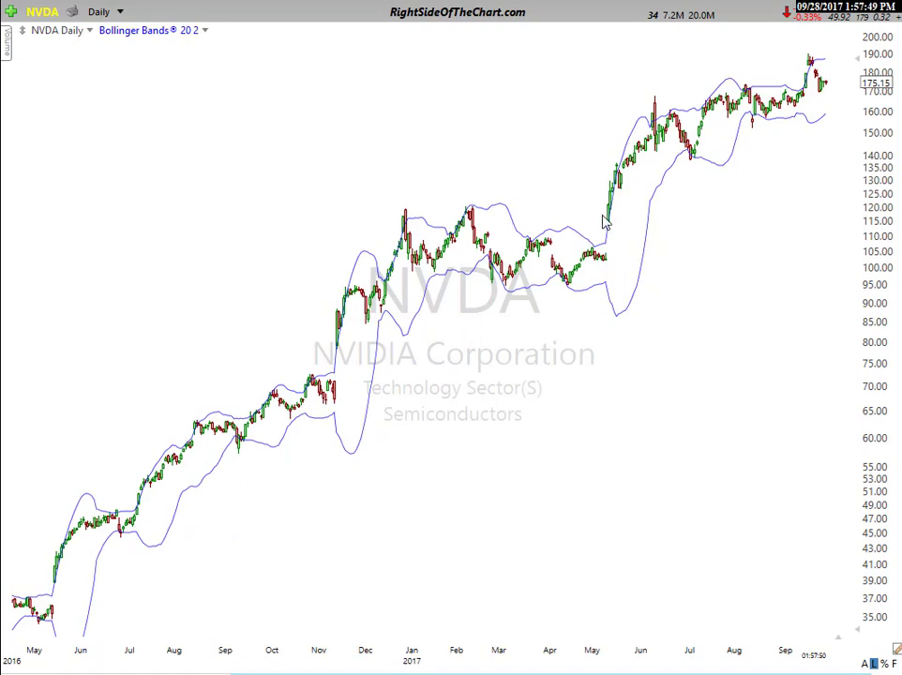
{"action": "scroll", "coordinate": [607, 227], "scroll_direction": "up", "scroll_amount": 1}
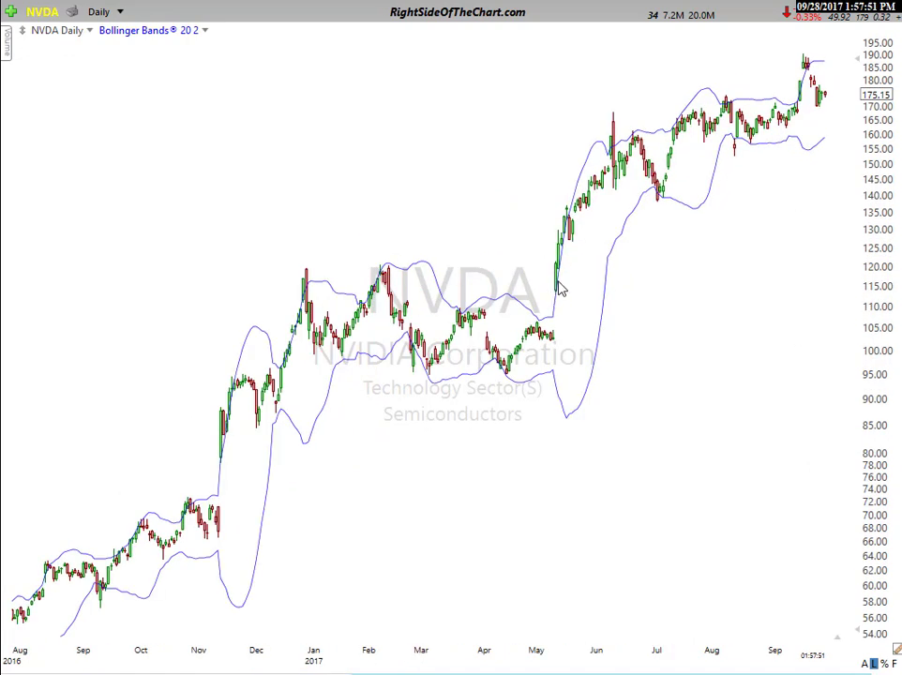
{"action": "left_click", "coordinate": [221, 436]}
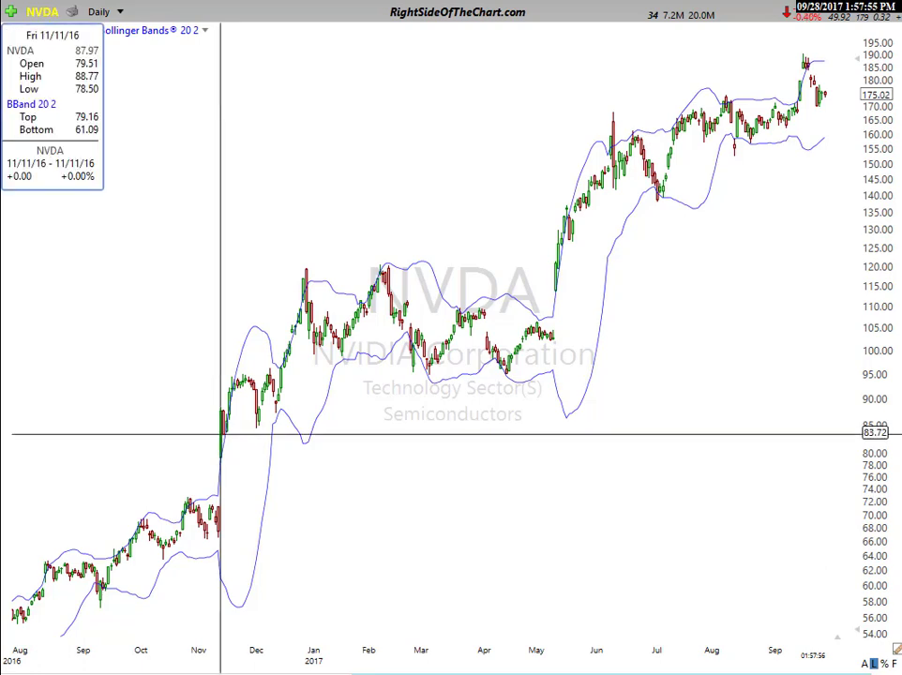
{"action": "left_click_drag", "start_coordinate": [221, 436], "coordinate": [557, 334]}
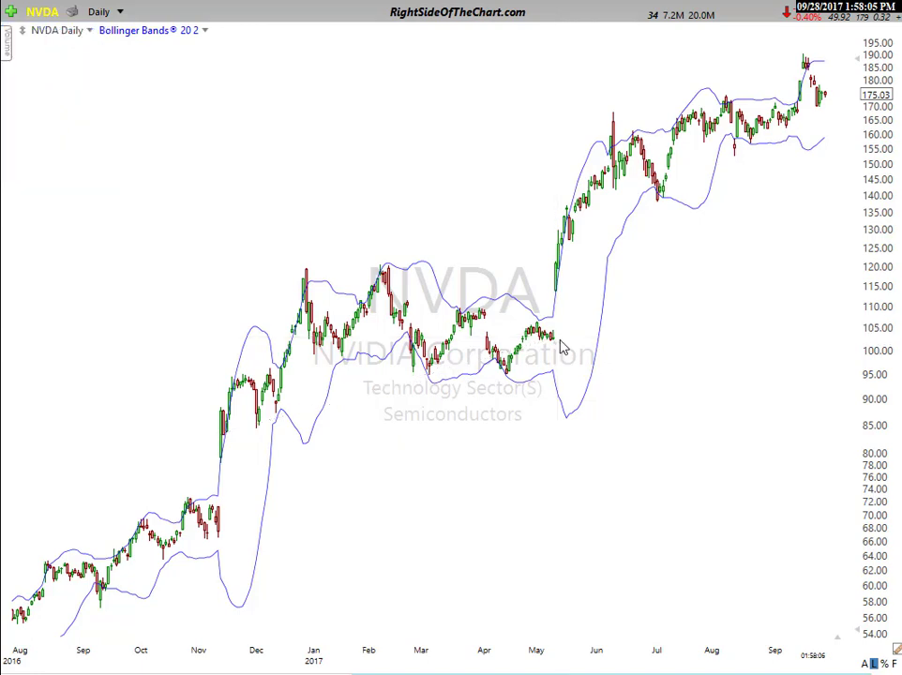
{"action": "scroll", "coordinate": [469, 450], "scroll_direction": "down", "scroll_amount": 3}
{"action": "scroll", "coordinate": [87, 609], "scroll_direction": "down", "scroll_amount": 1}
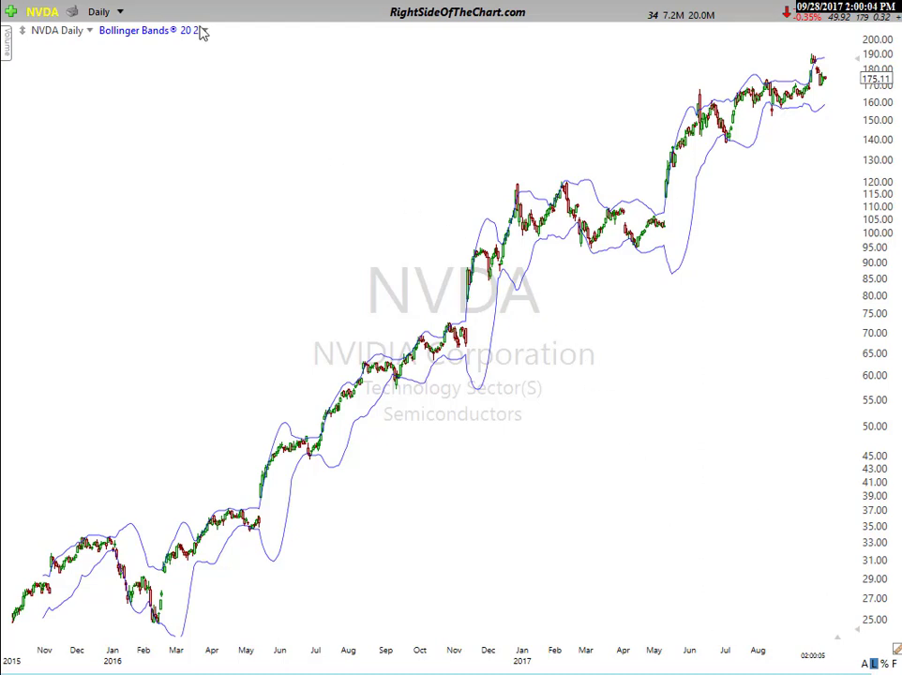
Switch to the dark layout and circle the Nov 2016 and mid-2017 breakouts in magenta.
{"action": "key", "text": "alt+Tab"}
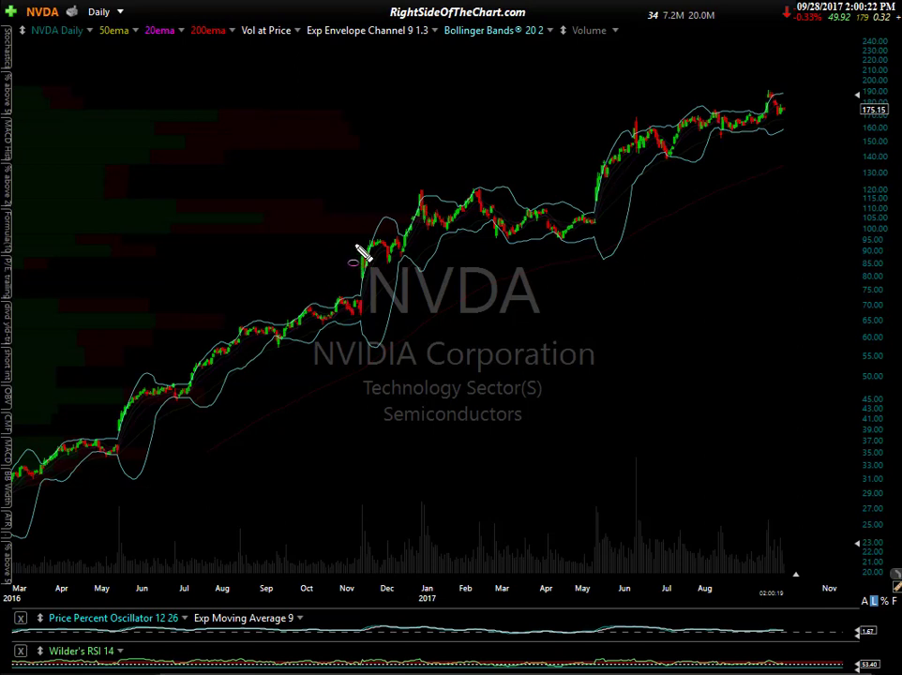
{"action": "left_click_drag", "start_coordinate": [357, 248], "coordinate": [375, 291]}
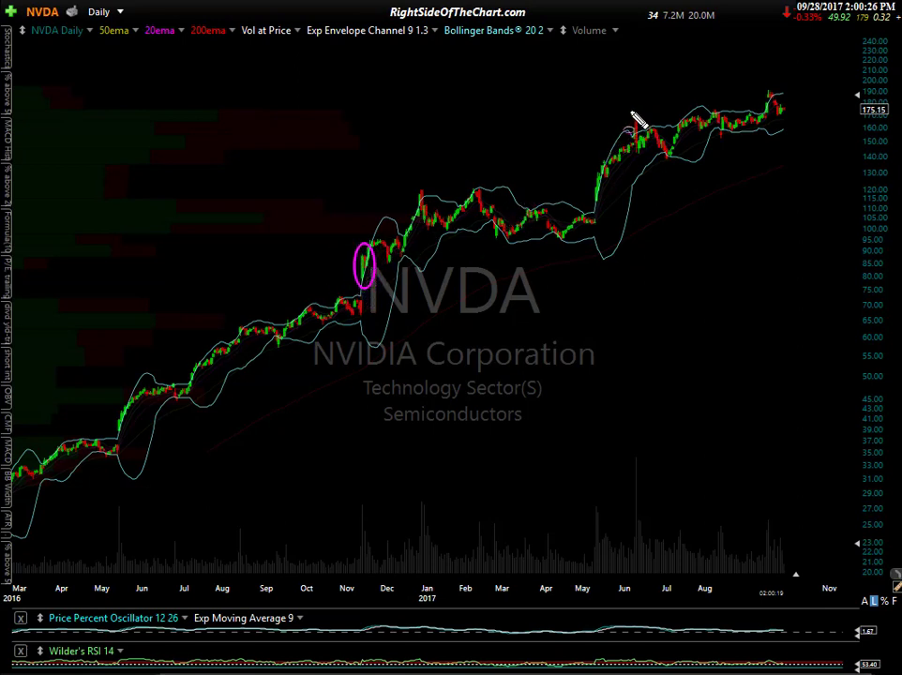
{"action": "mouse_move", "coordinate": [626, 111]}
{"action": "left_mouse_down"}
{"action": "mouse_move", "coordinate": [642, 142]}
{"action": "mouse_move", "coordinate": [611, 134]}
{"action": "left_mouse_up"}
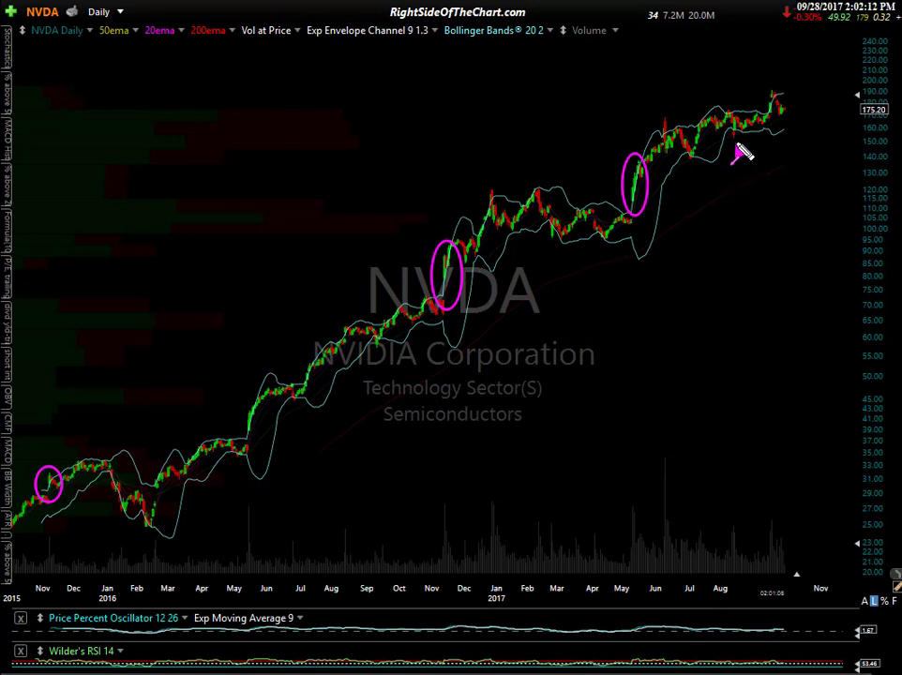
Place up-arrows below the July dip and 2016 lows, then circle the May–June 2016 breakout.
{"action": "left_click", "coordinate": [692, 165]}
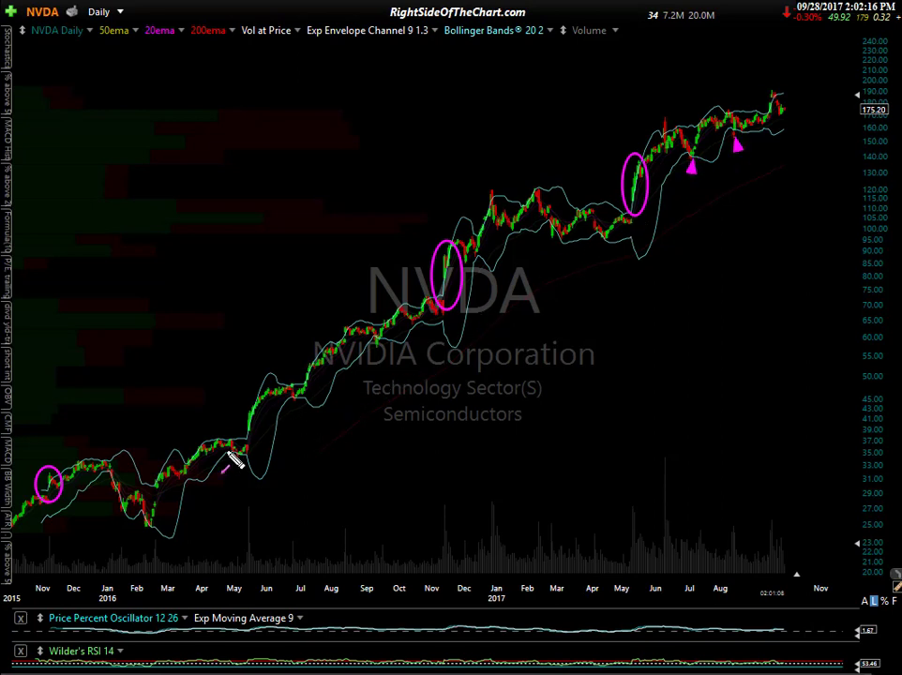
{"action": "left_click", "coordinate": [135, 540]}
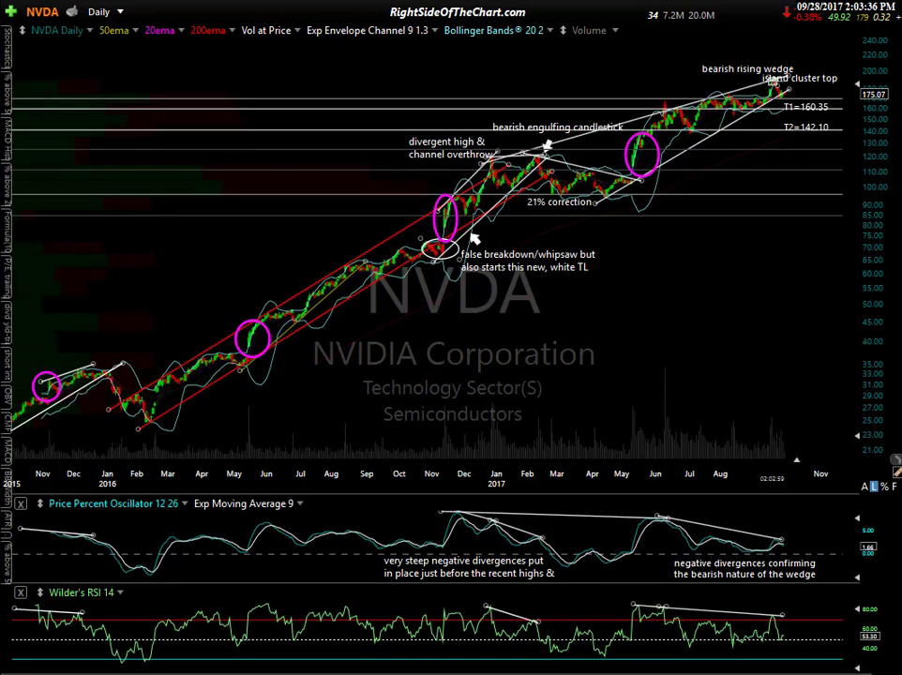
{"action": "left_click_drag", "start_coordinate": [651, 429], "coordinate": [660, 423]}
Draw magenta breakout levels above the false breakdown and left of the May circle.
{"action": "left_click_drag", "start_coordinate": [405, 240], "coordinate": [473, 237]}
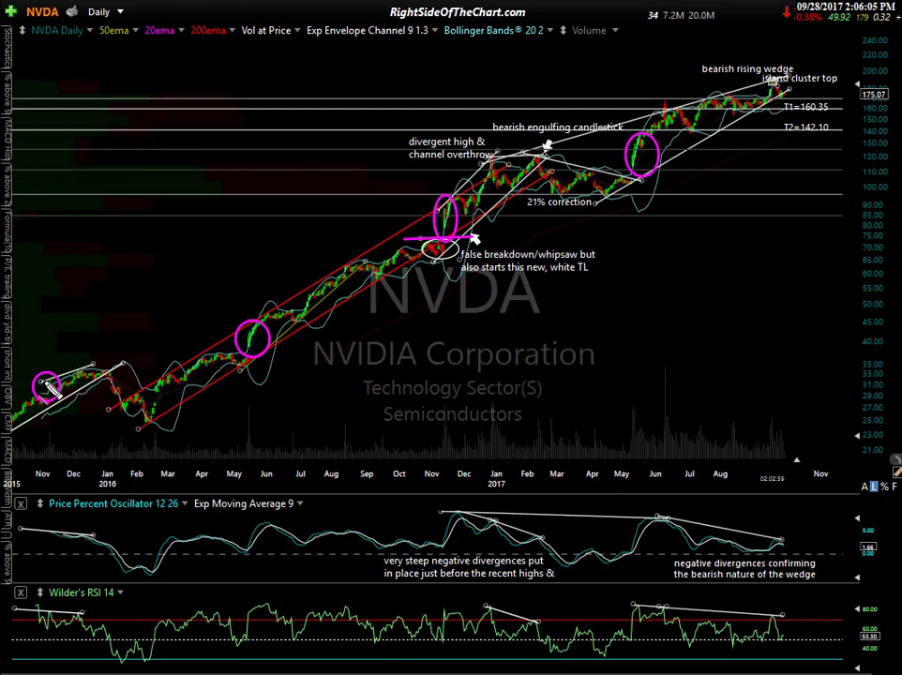
{"action": "left_click_drag", "start_coordinate": [102, 392], "coordinate": [109, 398]}
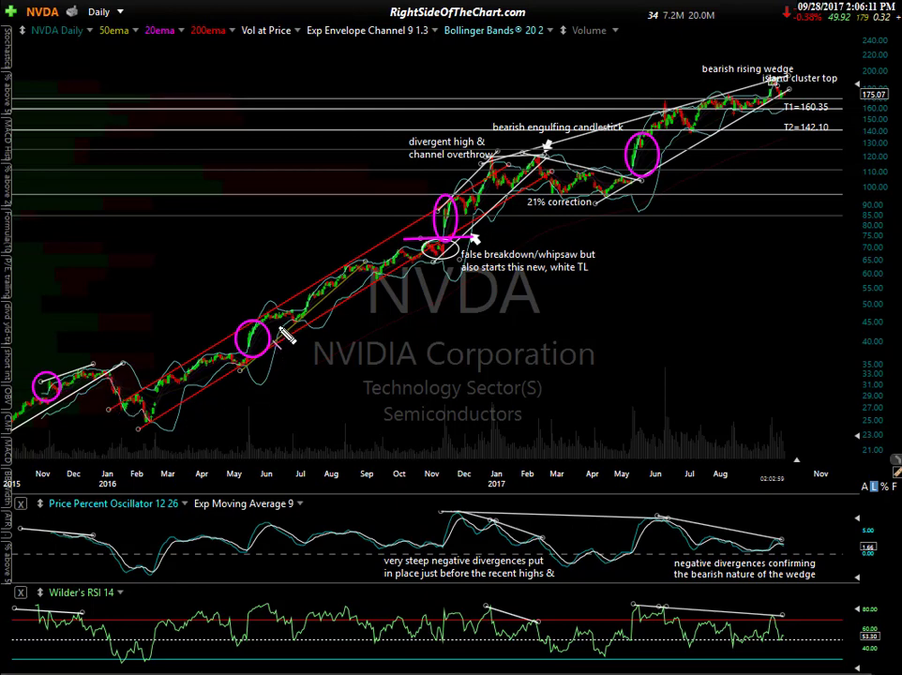
{"action": "left_click_drag", "start_coordinate": [194, 354], "coordinate": [272, 354]}
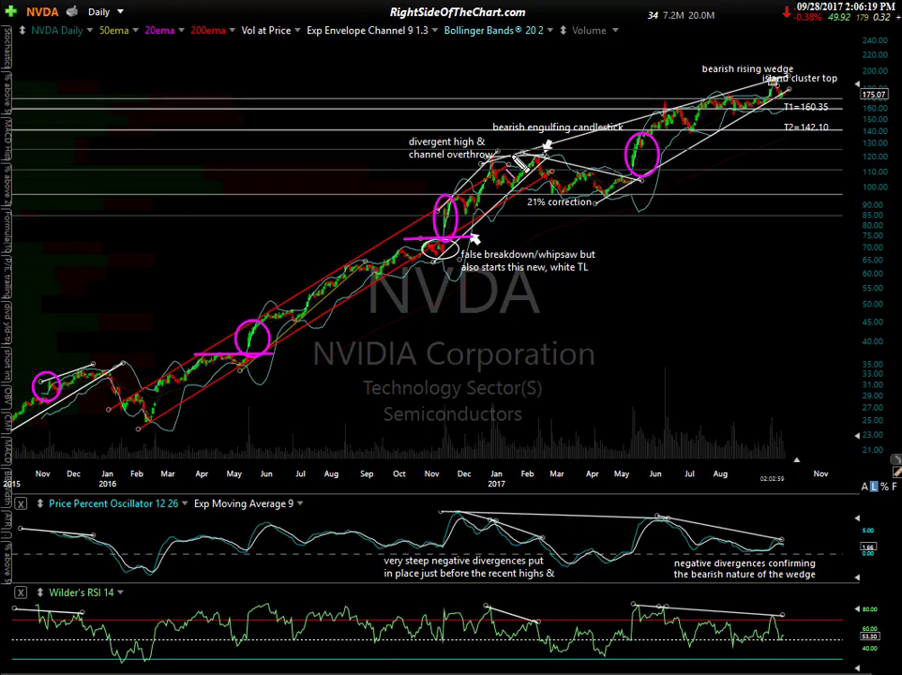
Draw a magenta trend line from the engulfing candle and underline the 21% correction low.
{"action": "left_click_drag", "start_coordinate": [515, 154], "coordinate": [649, 182]}
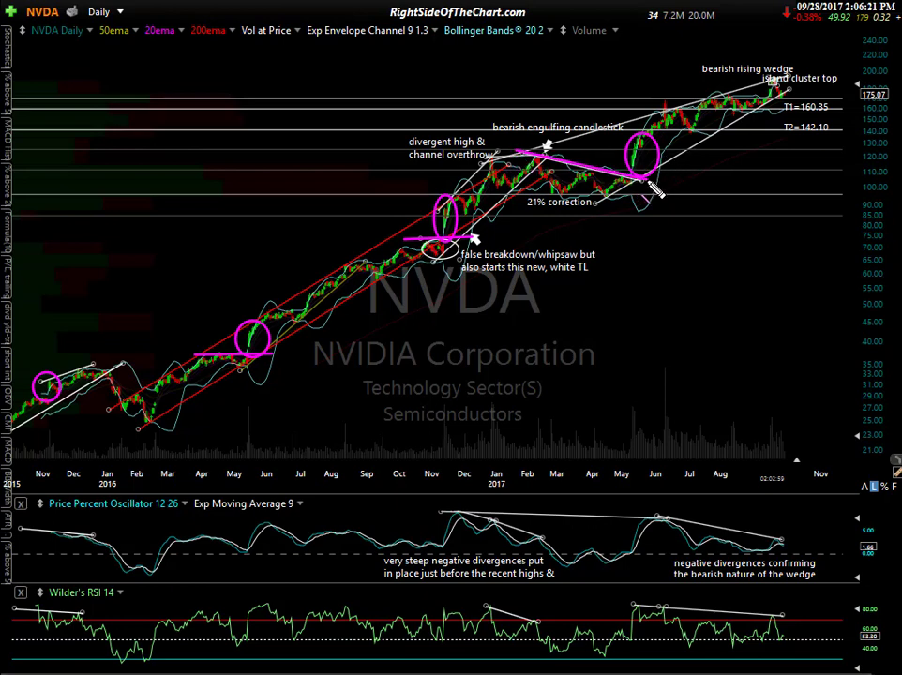
{"action": "left_click_drag", "start_coordinate": [561, 213], "coordinate": [567, 219]}
{"action": "left_click_drag", "start_coordinate": [545, 194], "coordinate": [619, 195]}
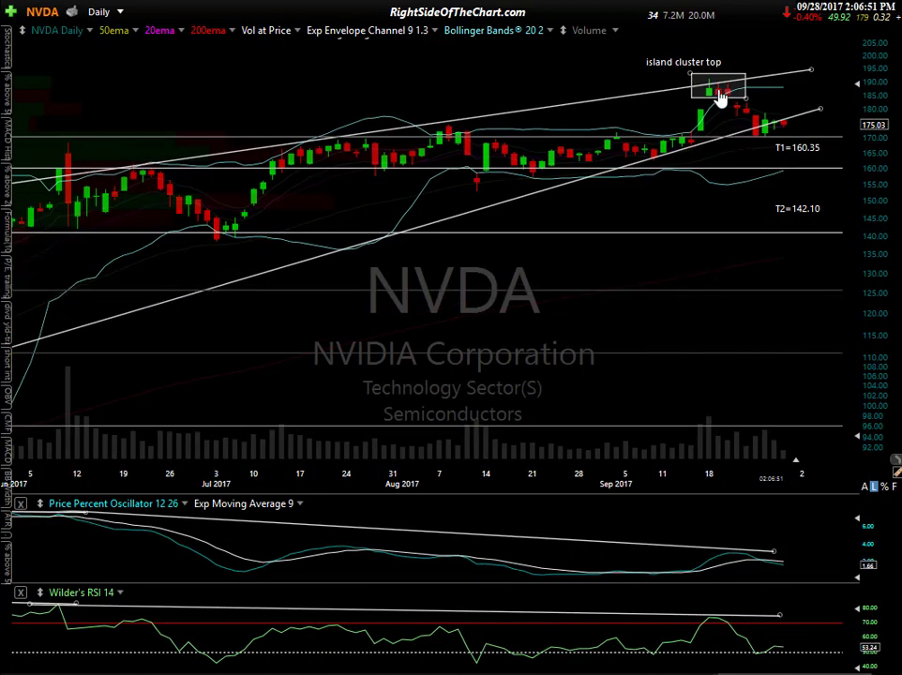
Zoom the dark chart onto June–September 2017 around the island cluster top and wedge.
{"action": "mouse_move", "coordinate": [710, 88]}
{"action": "scroll", "coordinate": [579, 280], "scroll_direction": "down", "scroll_amount": 5}
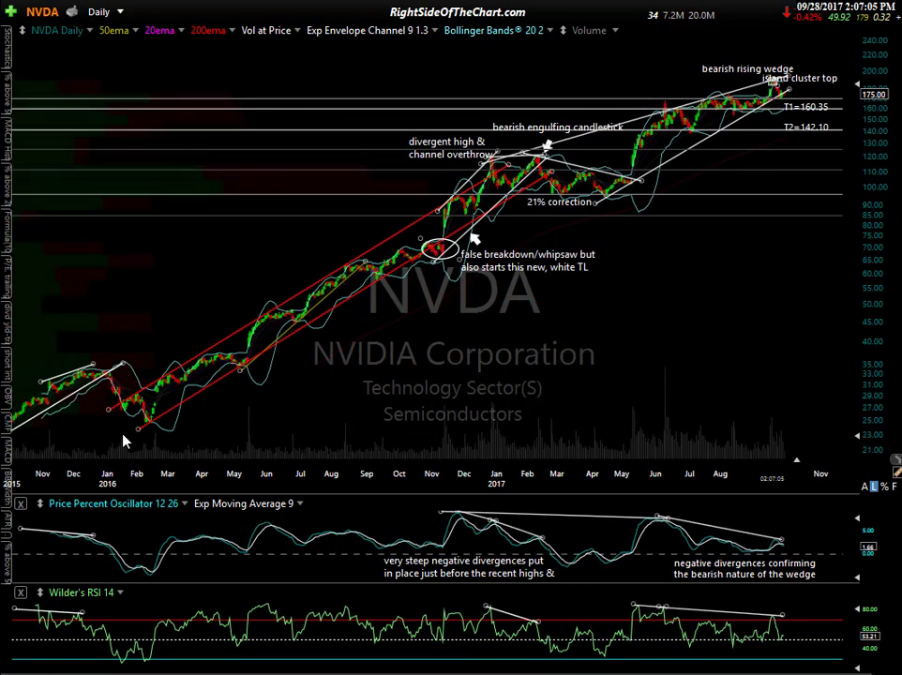
{"action": "mouse_move", "coordinate": [787, 101]}
{"action": "scroll", "coordinate": [365, 379], "scroll_direction": "up", "scroll_amount": 5}
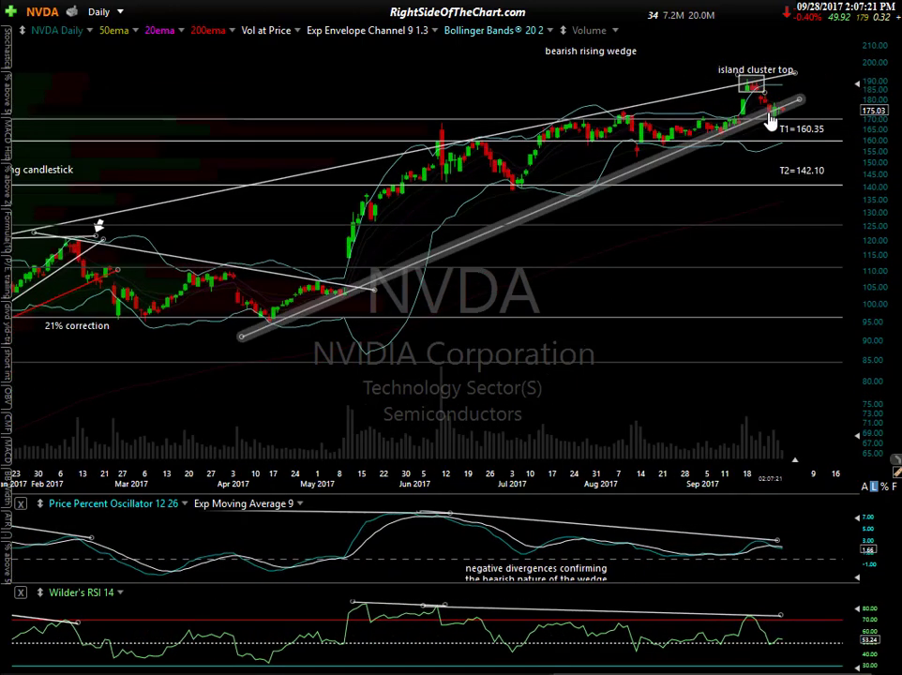
{"action": "scroll", "coordinate": [750, 117], "scroll_direction": "up", "scroll_amount": 2}
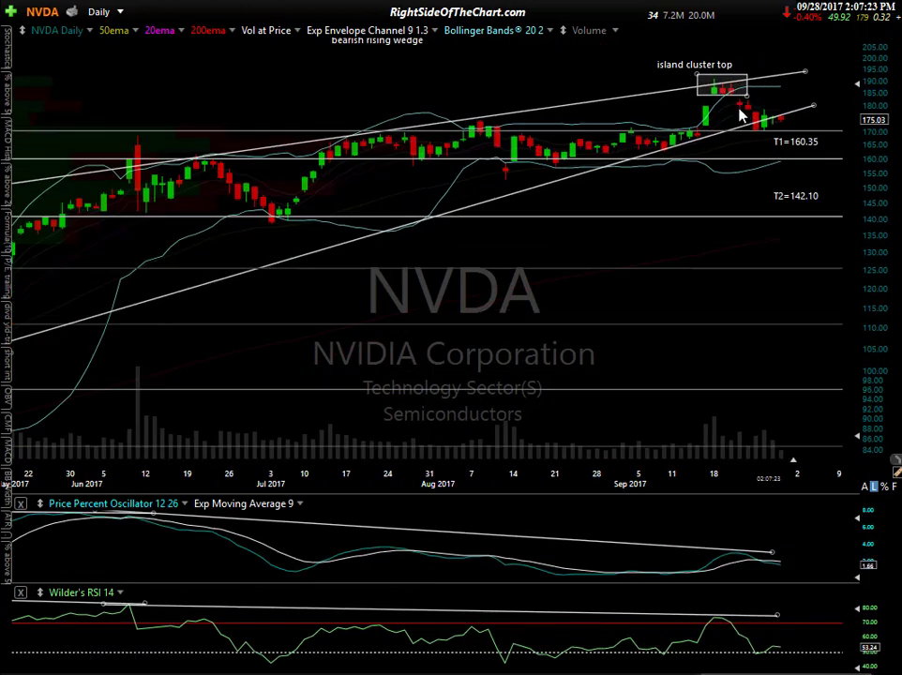
{"action": "mouse_move", "coordinate": [741, 106]}
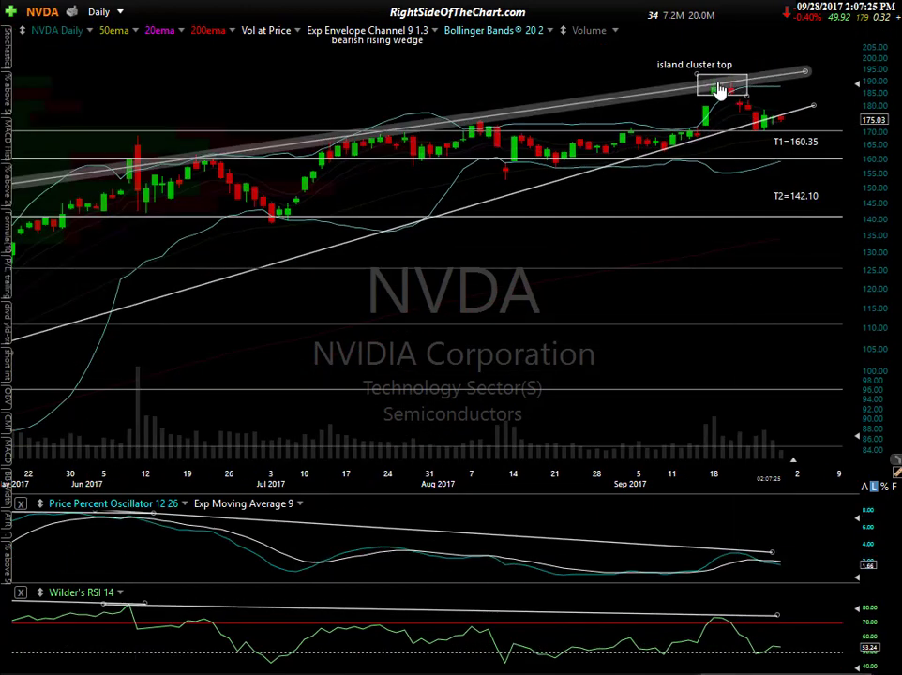
{"action": "scroll", "coordinate": [745, 114], "scroll_direction": "down", "scroll_amount": 2}
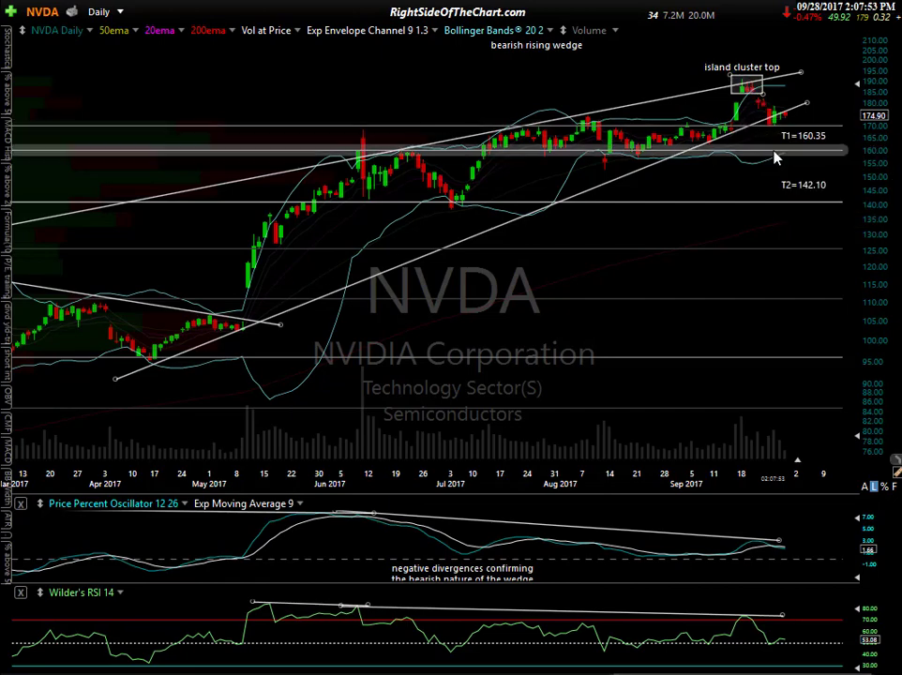
{"action": "scroll", "coordinate": [774, 157], "scroll_direction": "up", "scroll_amount": 3}
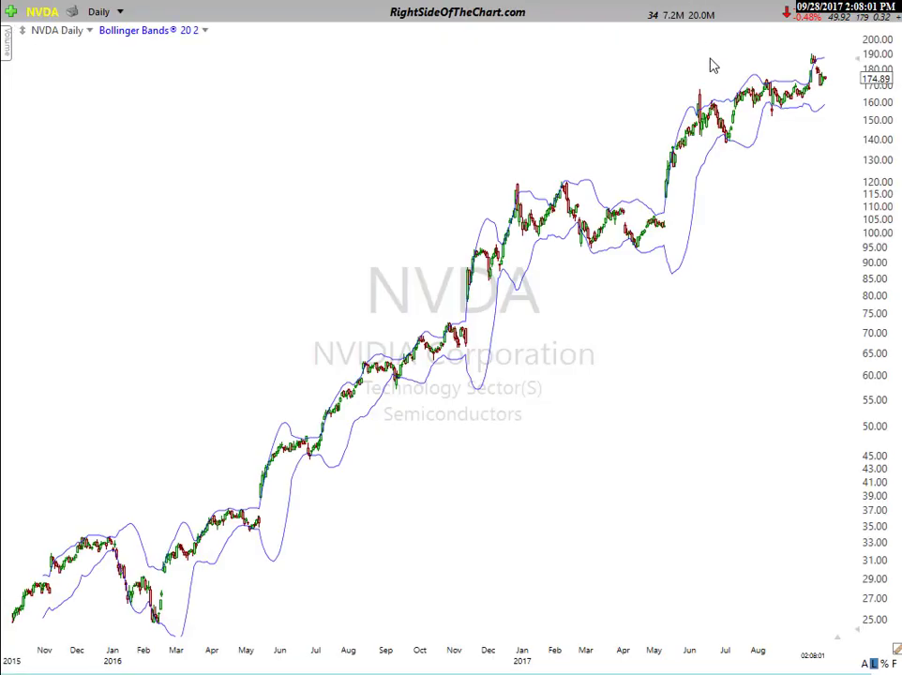
Zoom the white Bollinger Bands 20 2 chart in to June–September 2017.
{"action": "scroll", "coordinate": [795, 173], "scroll_direction": "up", "scroll_amount": 5}
{"action": "scroll", "coordinate": [792, 178], "scroll_direction": "up", "scroll_amount": 1}
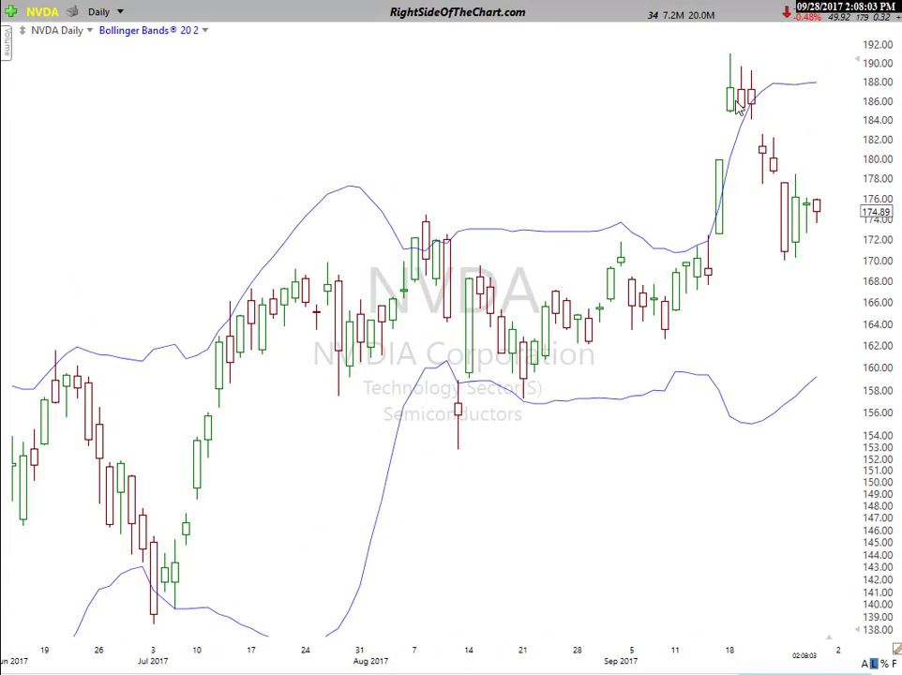